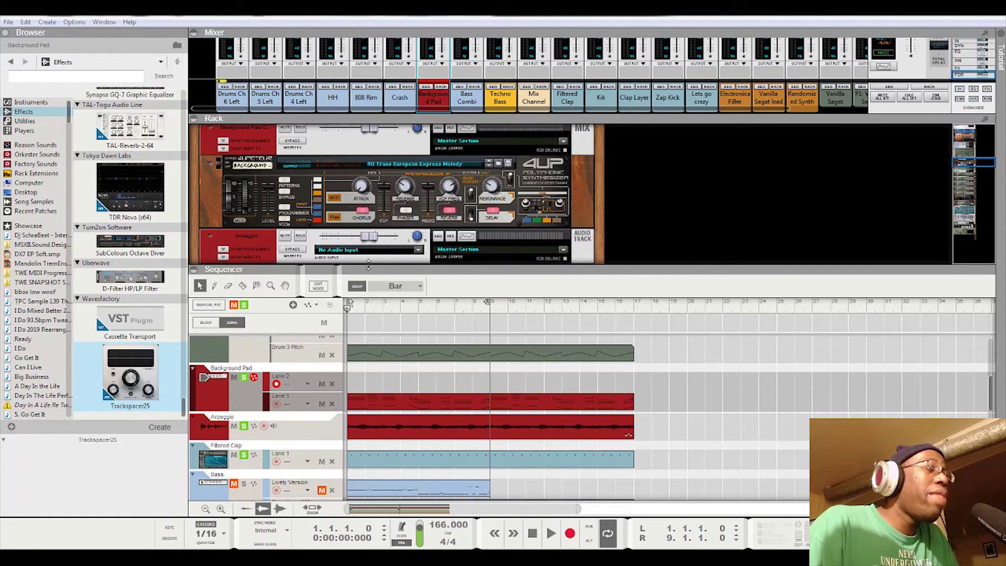
Step: Enlarge the rack view and select Trackspacer25 in the Browser's Effects list
mouse_move(552, 283)
mouse_down()
mouse_move(552, 300)
mouse_move(555, 267)
mouse_up()
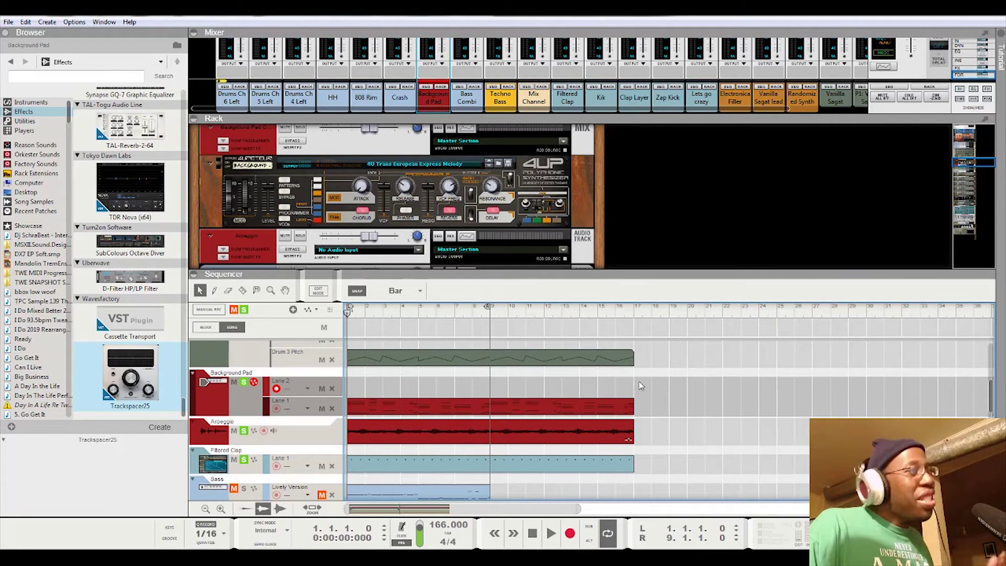
click(154, 370)
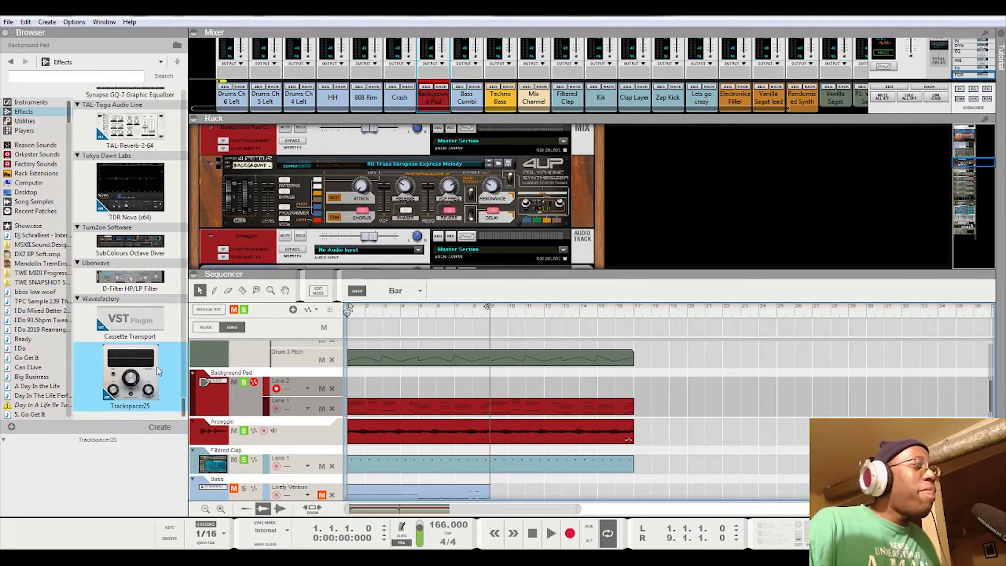
click(537, 540)
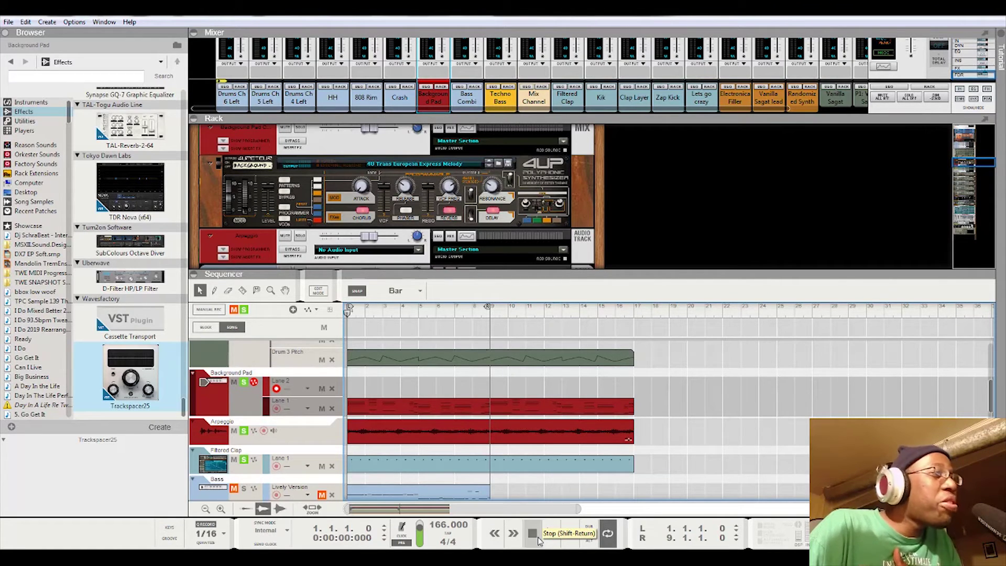
Step: Play about eight bars of the pad and arpeggio, then stop and return to bar 1
click(549, 538)
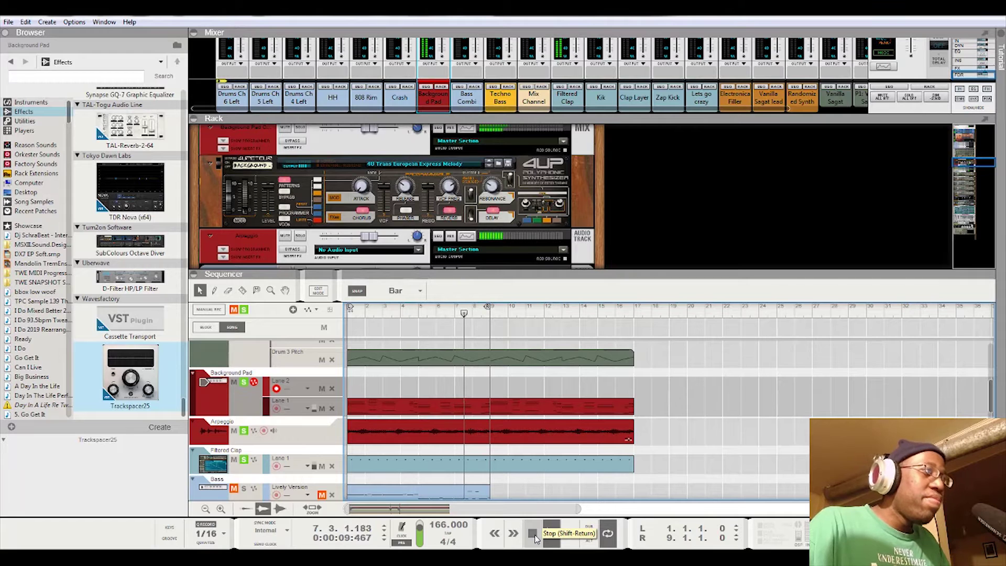
click(532, 534)
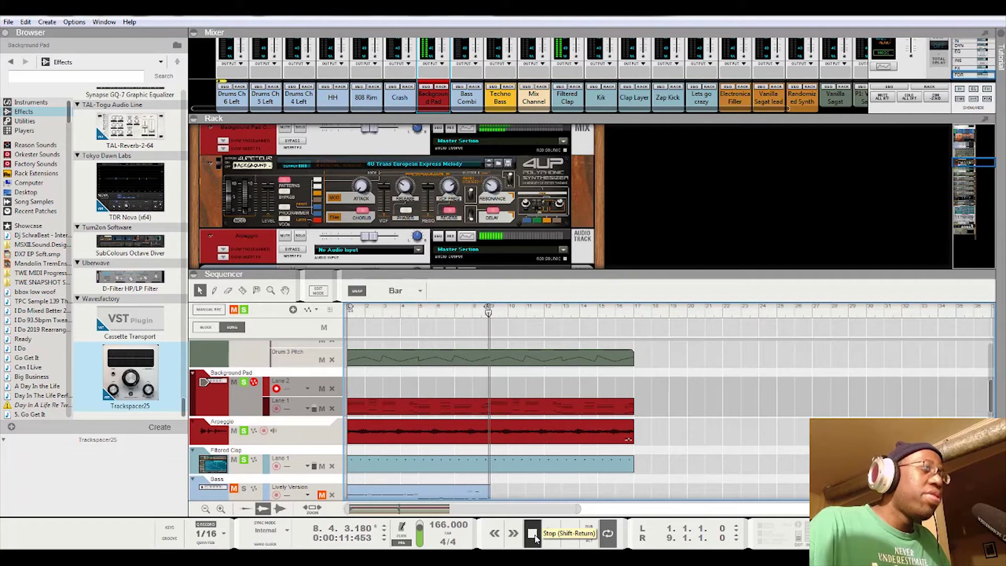
click(532, 533)
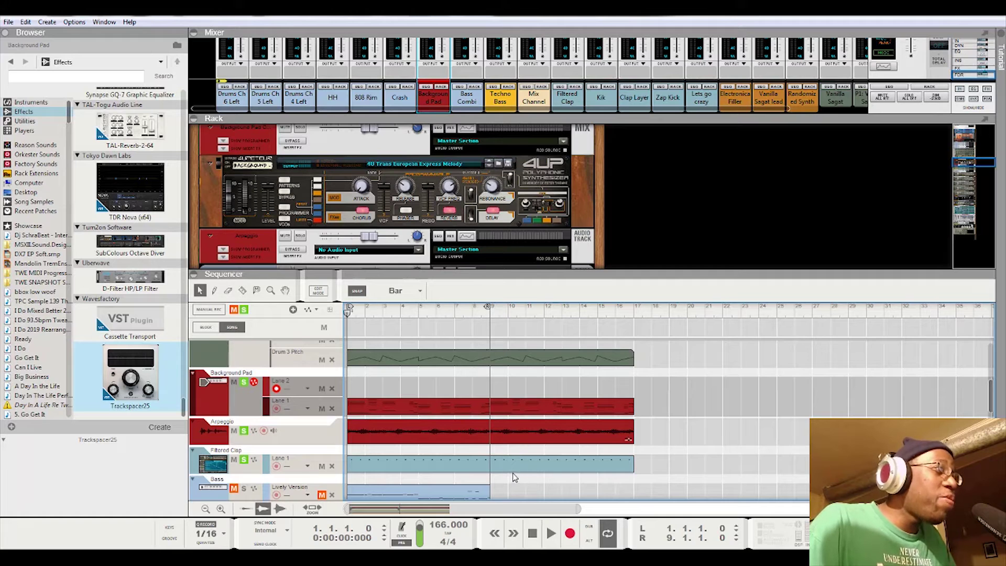
Step: Unfold the Background Pad's insert effects in the rack to show its Pulveriser
scroll(512, 468, up, 3)
scroll(511, 463, down, 2)
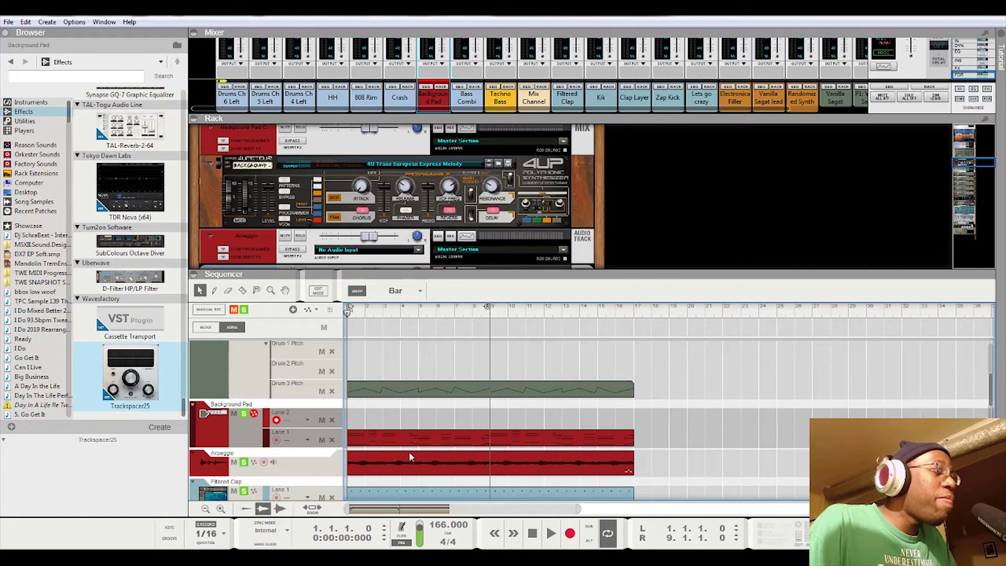
scroll(409, 451, down, 1)
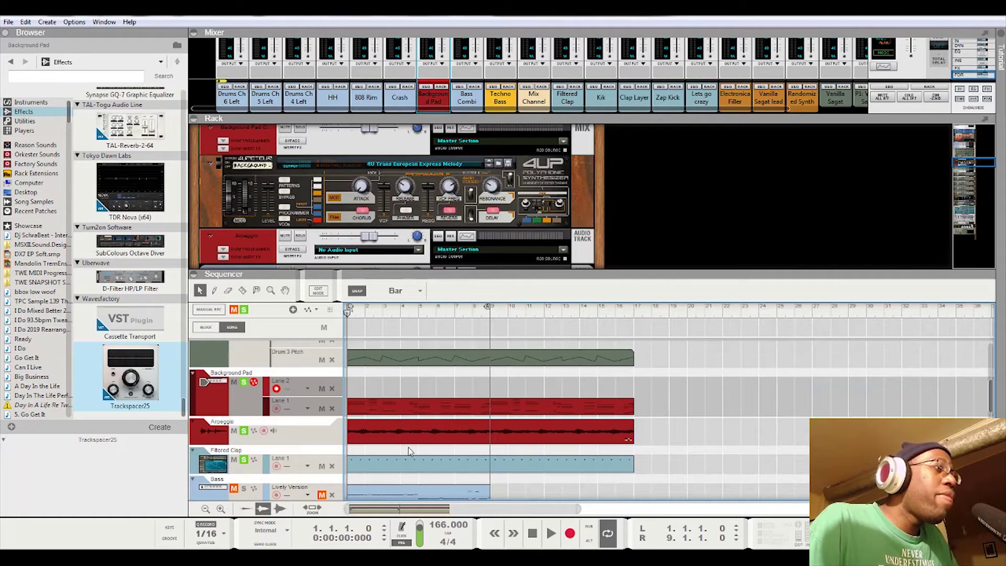
scroll(410, 451, up, 1)
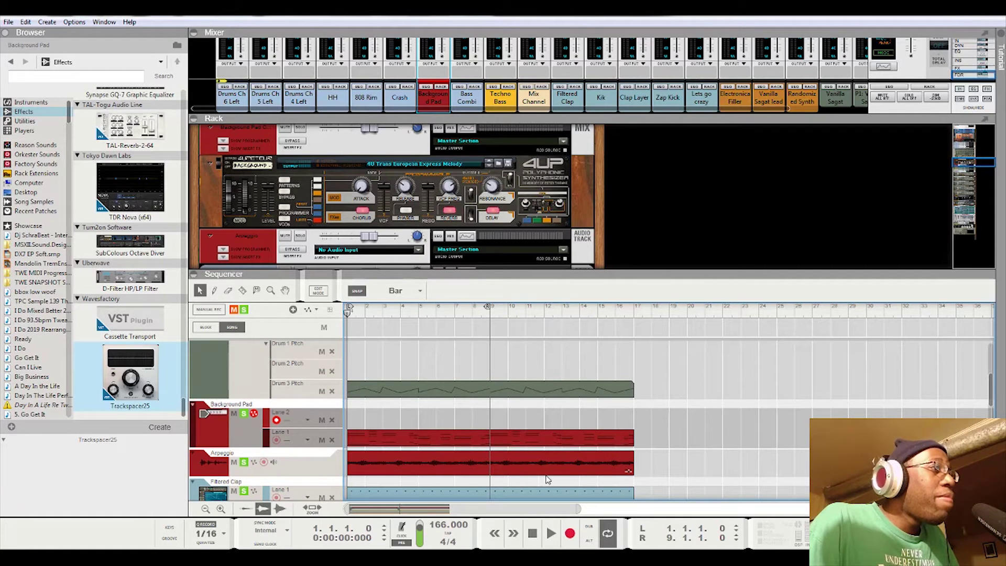
click(224, 148)
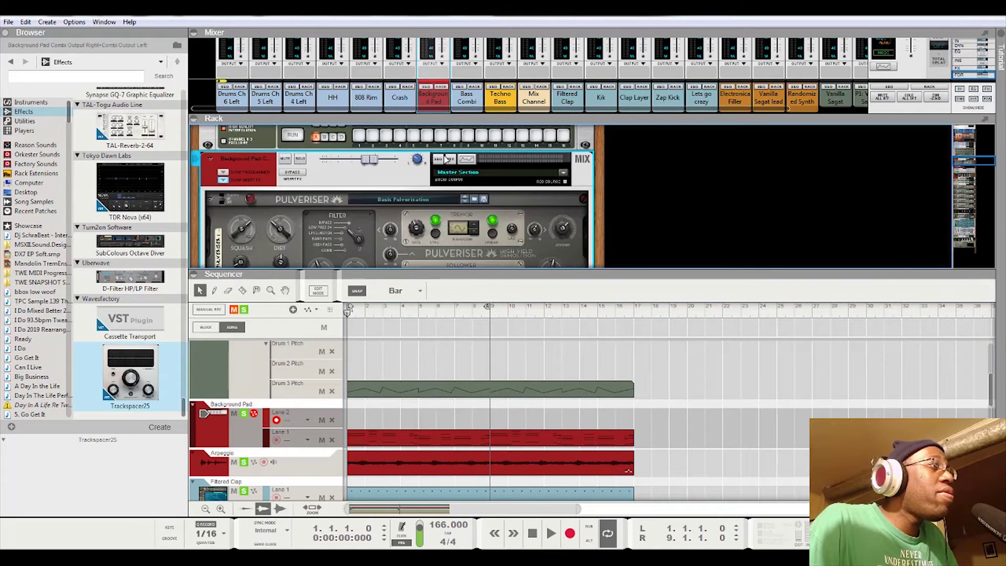
Step: Drag Trackspacer25 into the Background Pad's effect chain and select the new device
scroll(413, 172, down, 5)
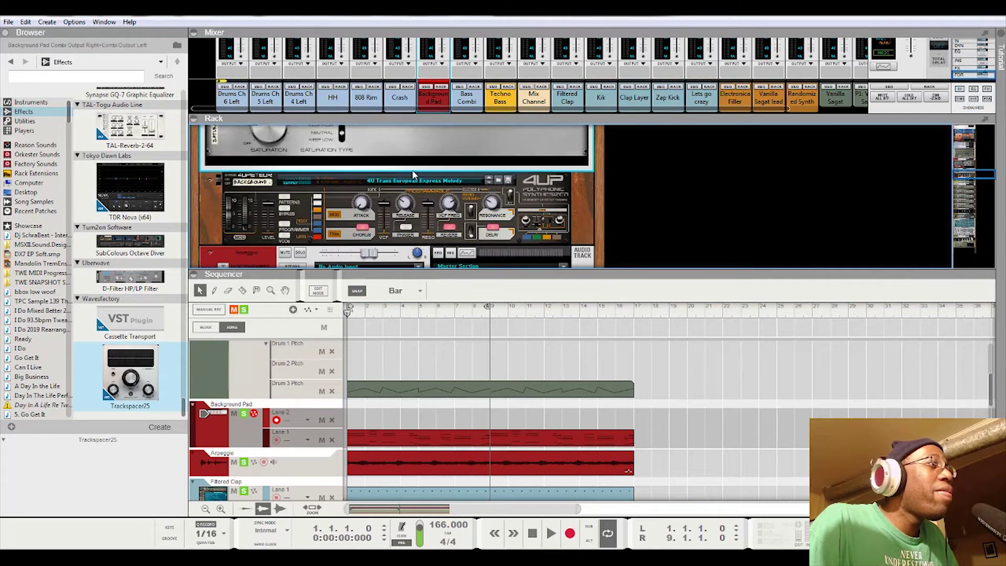
drag(127, 359, 477, 161)
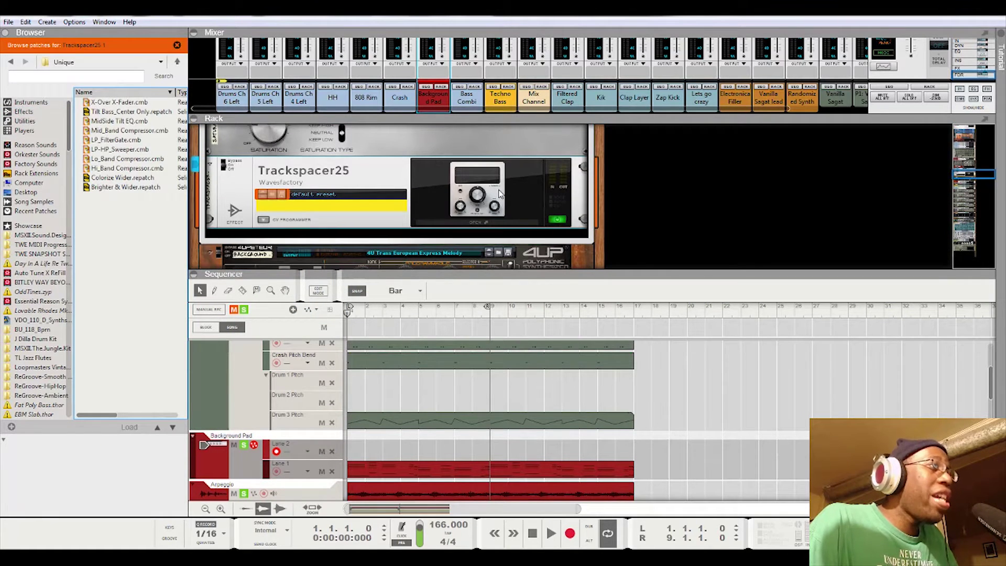
click(499, 194)
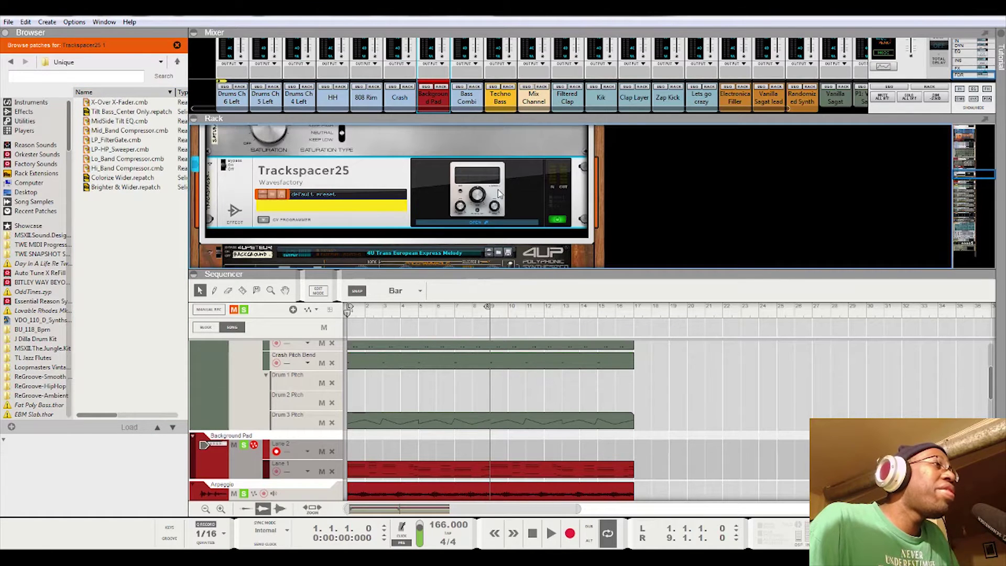
Step: Open the Trackspacer25 plugin window and move it to the right of the rack
double_click(500, 193)
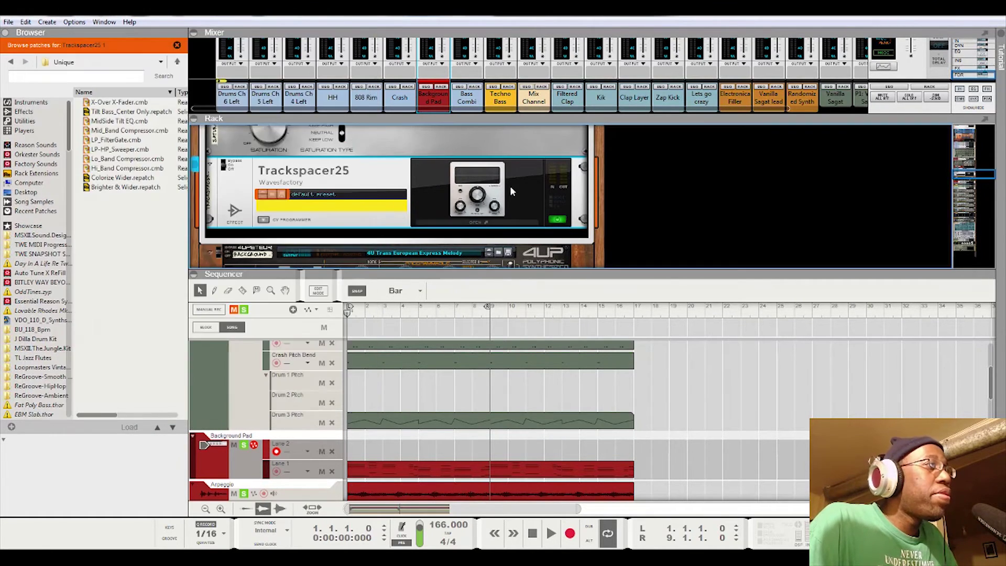
double_click(505, 193)
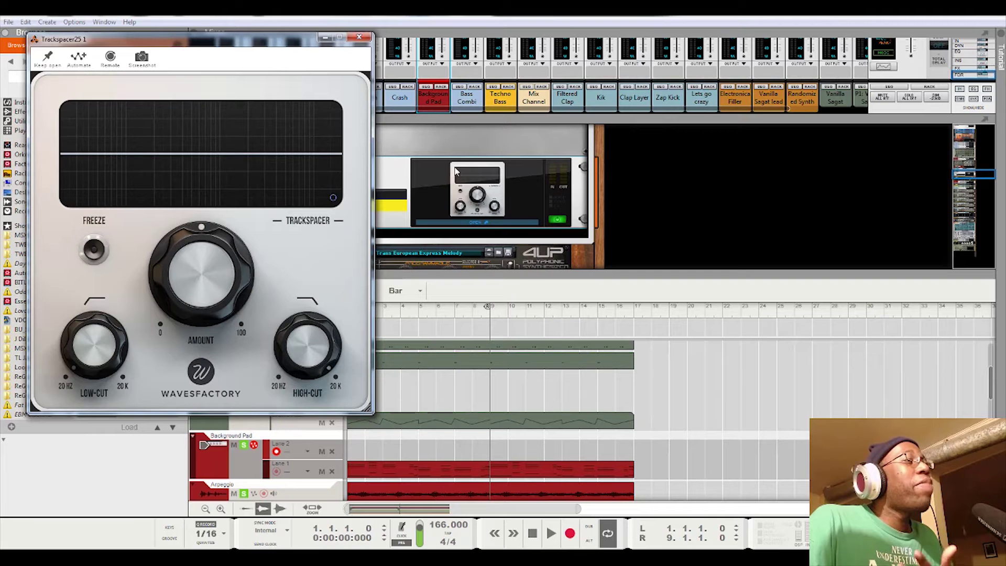
drag(266, 41, 866, 54)
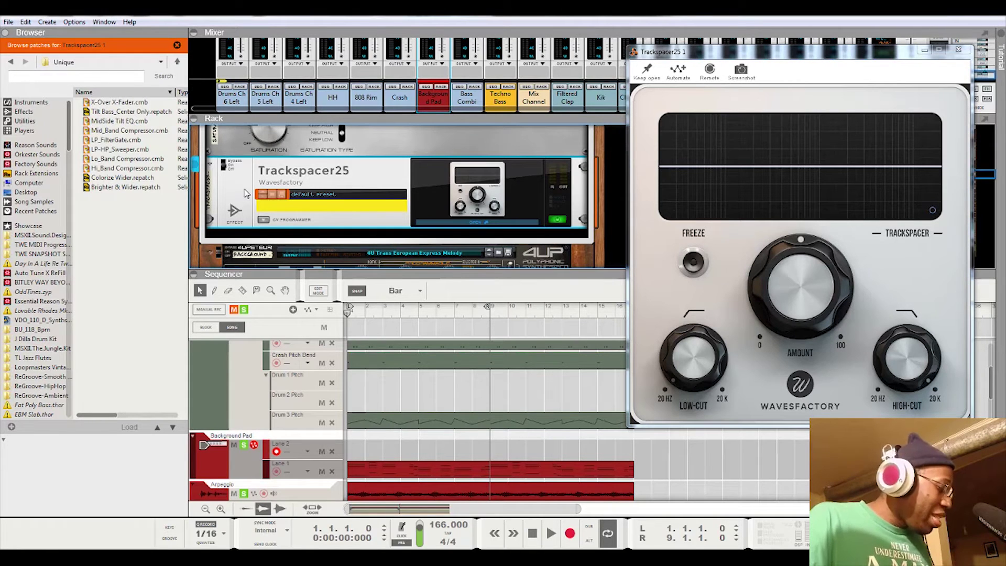
Step: Flip the rack to its back panel and select the Arpeggio's mix channel
key(Tab)
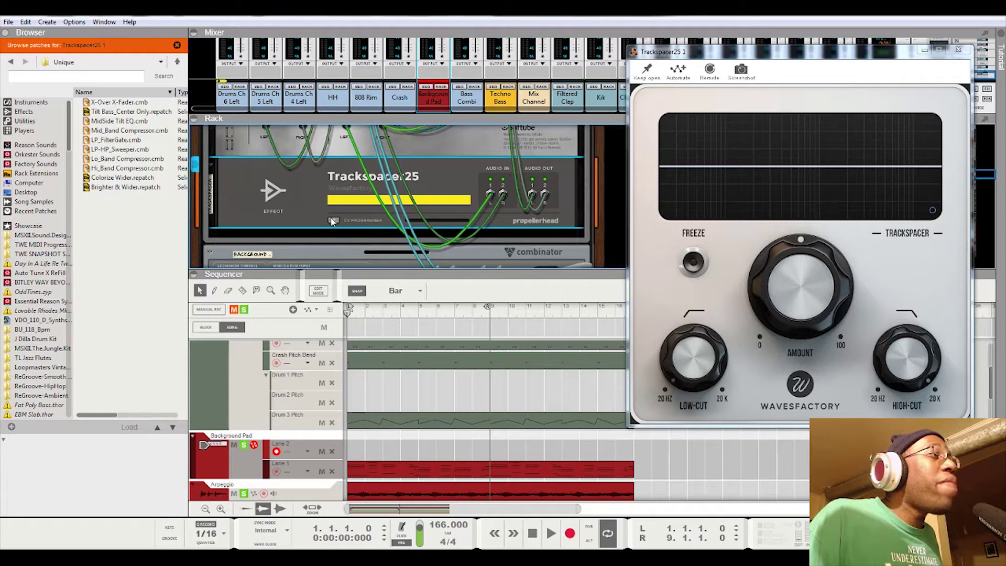
scroll(332, 221, down, 3)
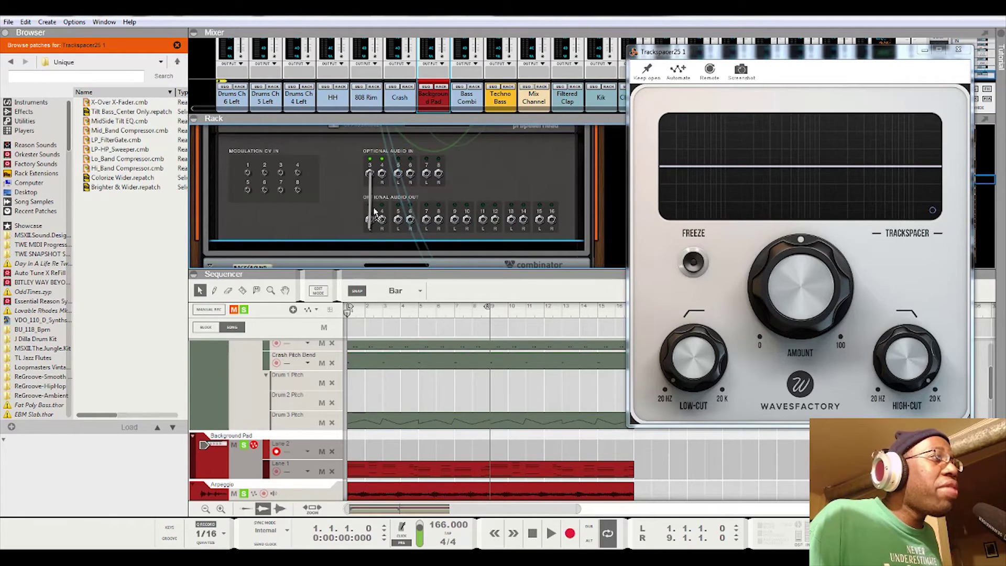
scroll(390, 260, down, 2)
scroll(391, 242, down, 3)
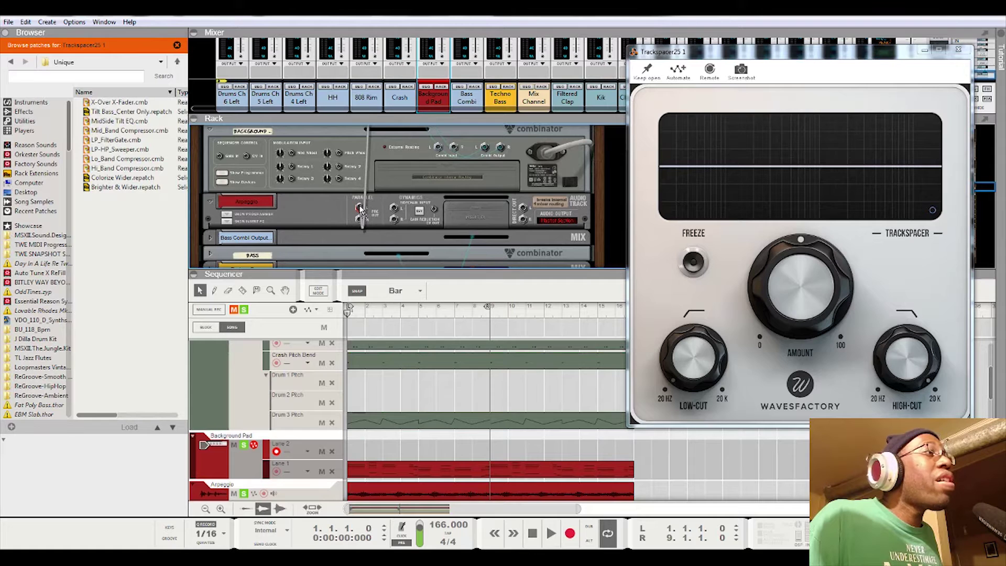
click(365, 225)
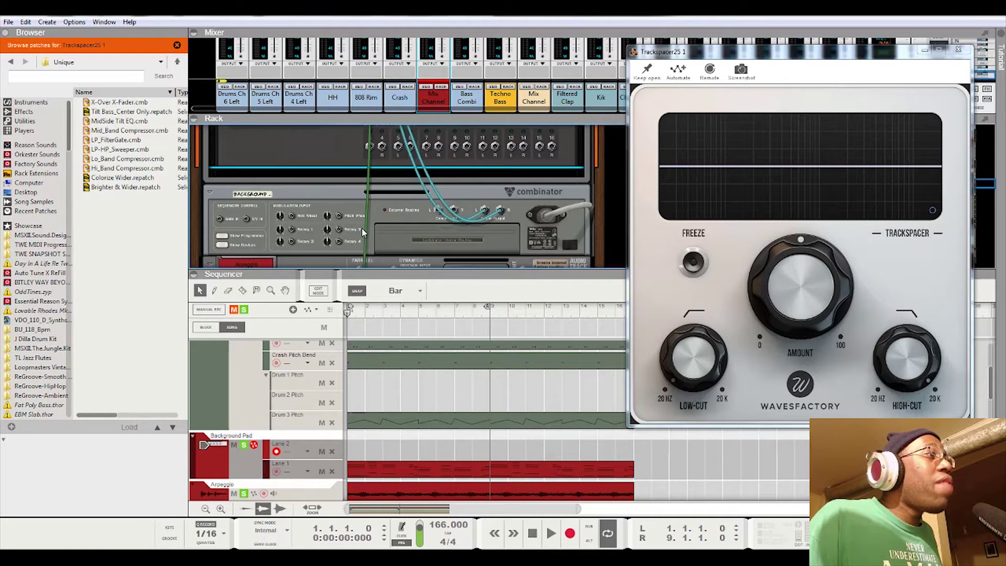
Step: Cable the Arpeggio's Parallel jack into the Trackspacer sidechain input and start playback
scroll(363, 232, up, 2)
drag(384, 131, 381, 179)
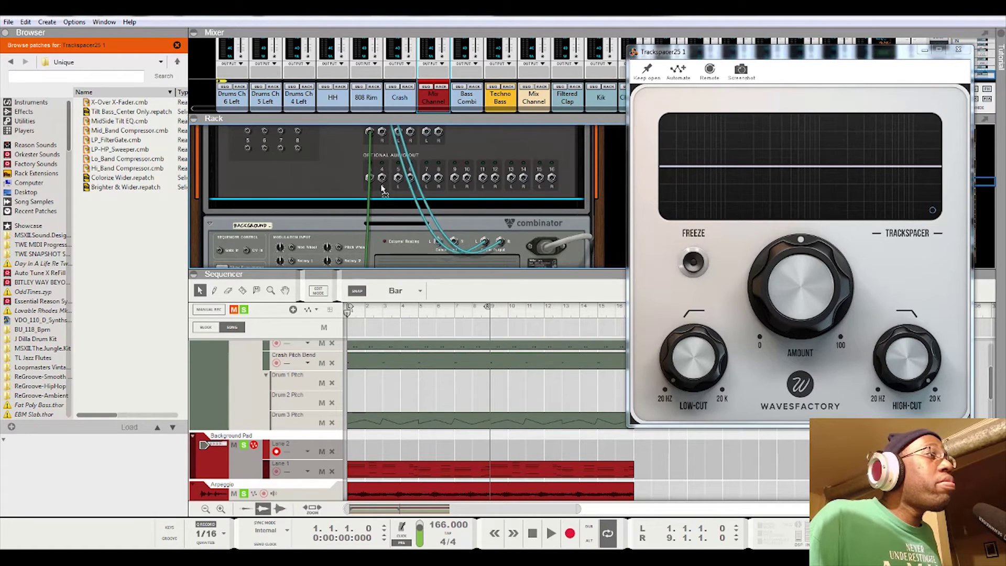
scroll(375, 260, up, 1)
scroll(385, 254, down, 6)
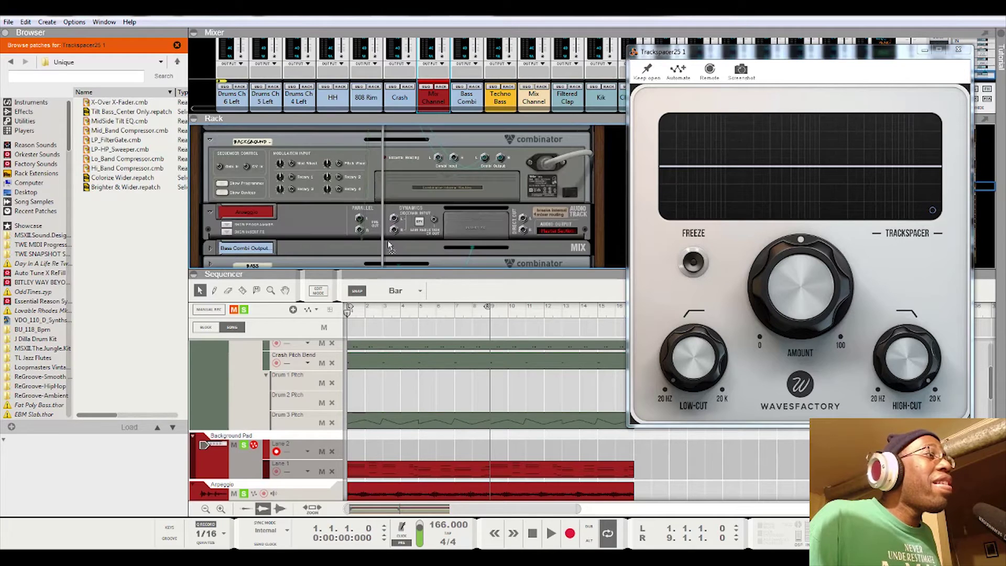
scroll(386, 228, down, 1)
drag(386, 228, 361, 212)
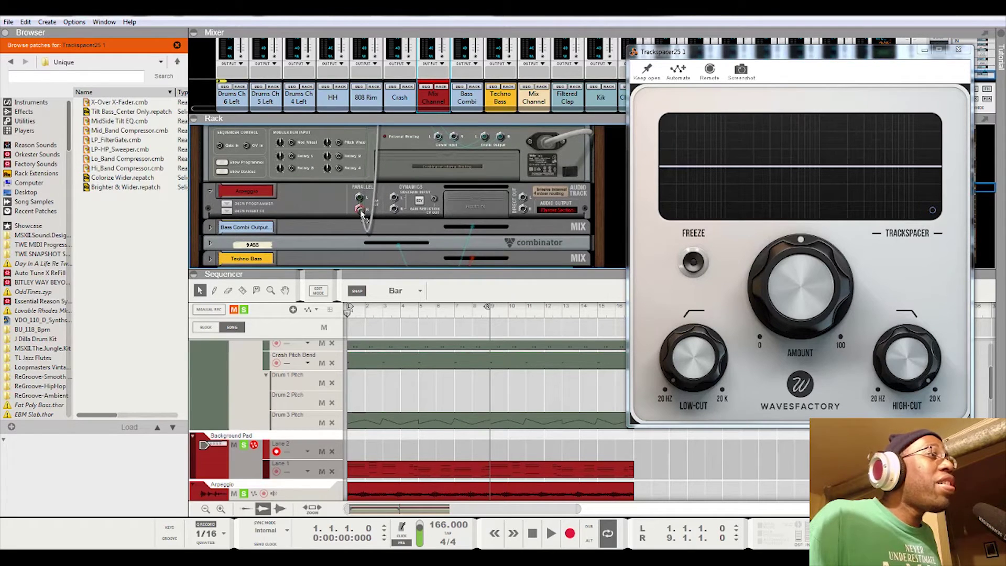
drag(362, 214, 361, 213)
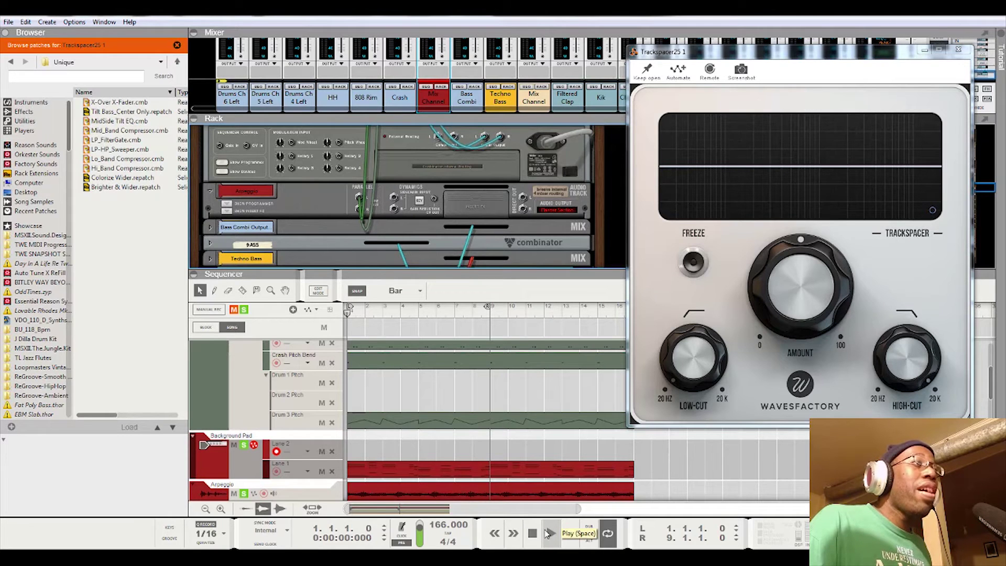
click(549, 533)
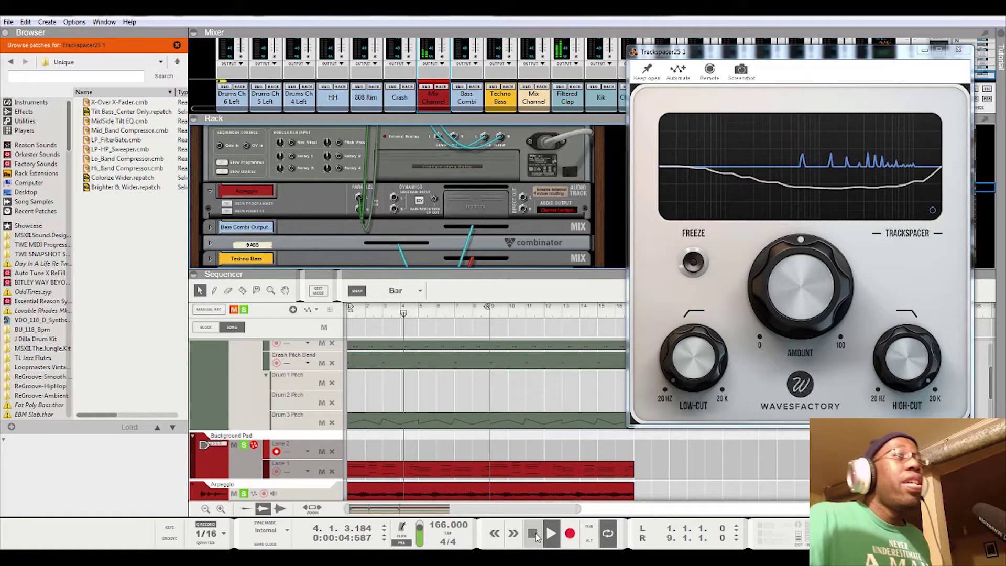
Step: Stop playback around bar 4 so the spectrum goes flat
click(534, 534)
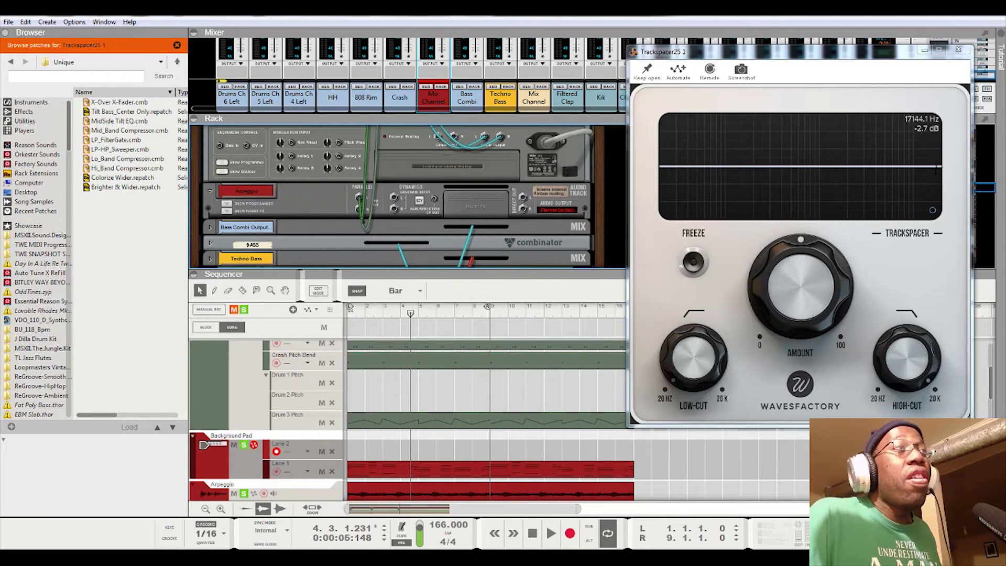
Step: Nudge Trackspacer's Attack up slightly in the Advanced Panel, then return to the spectrum graph
click(933, 210)
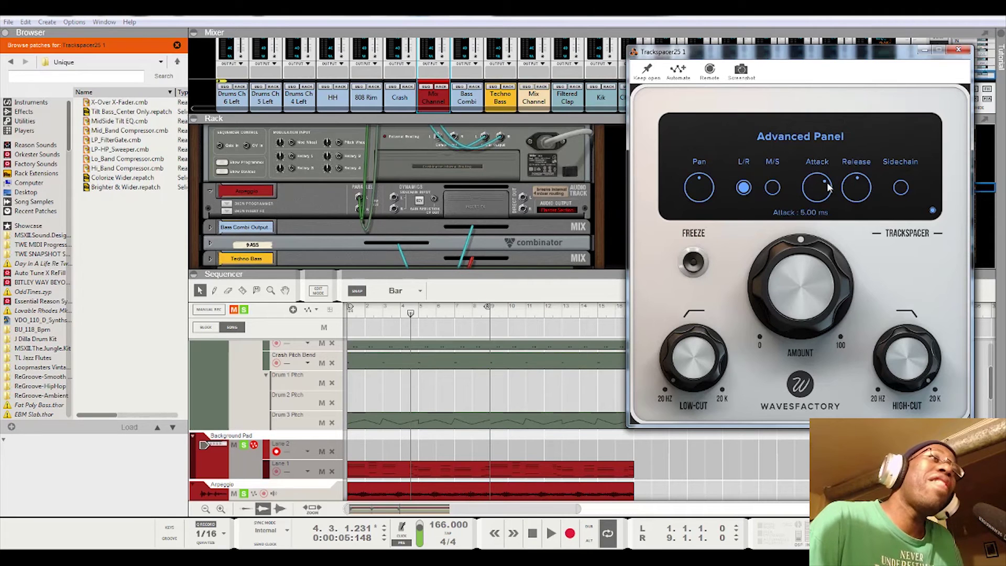
drag(829, 176, 829, 159)
mouse_move(859, 180)
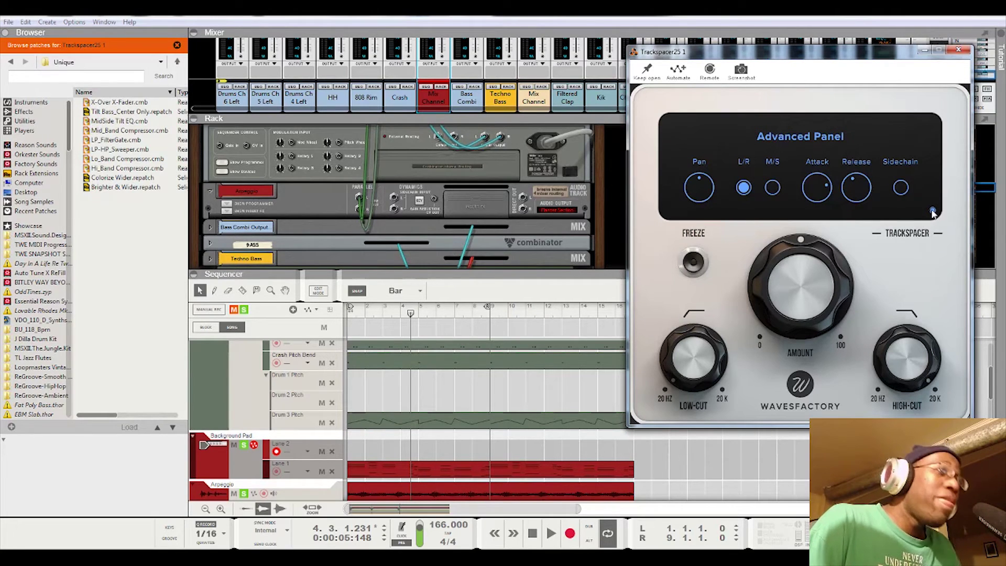
click(932, 211)
Step: With the song playing, lower Trackspacer's Amount from 50 % to about 35 %, then stop
click(551, 533)
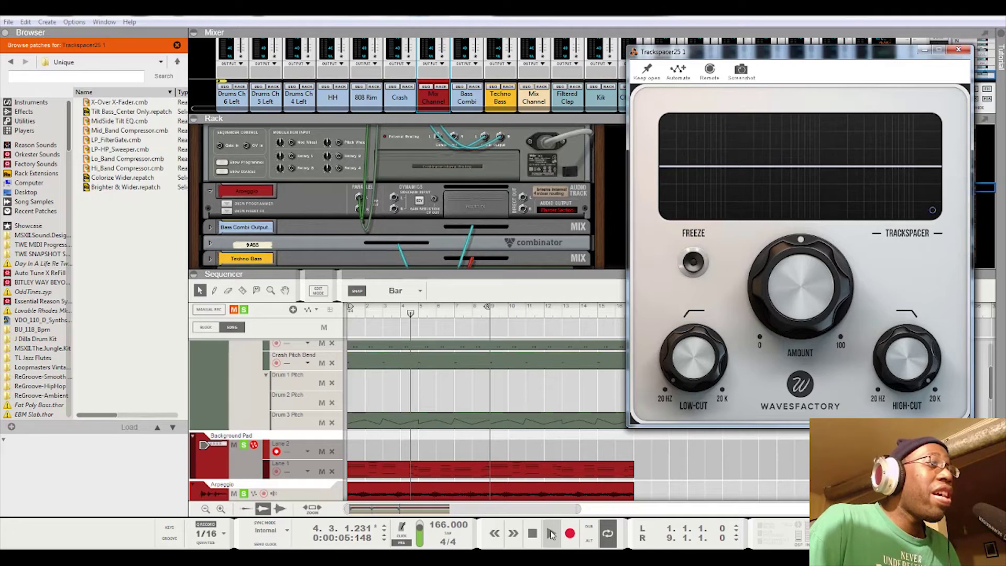
mouse_move(804, 243)
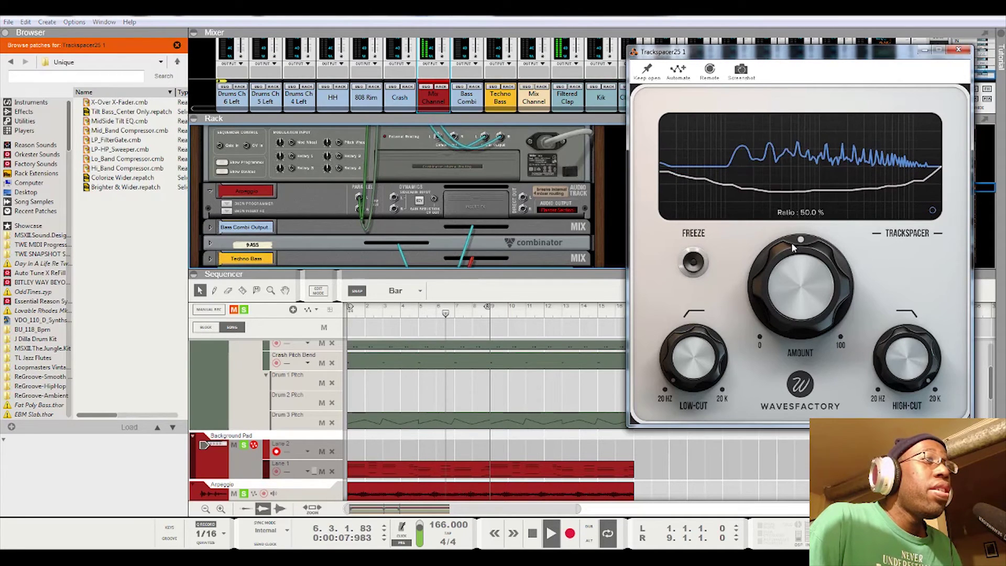
drag(791, 242, 773, 285)
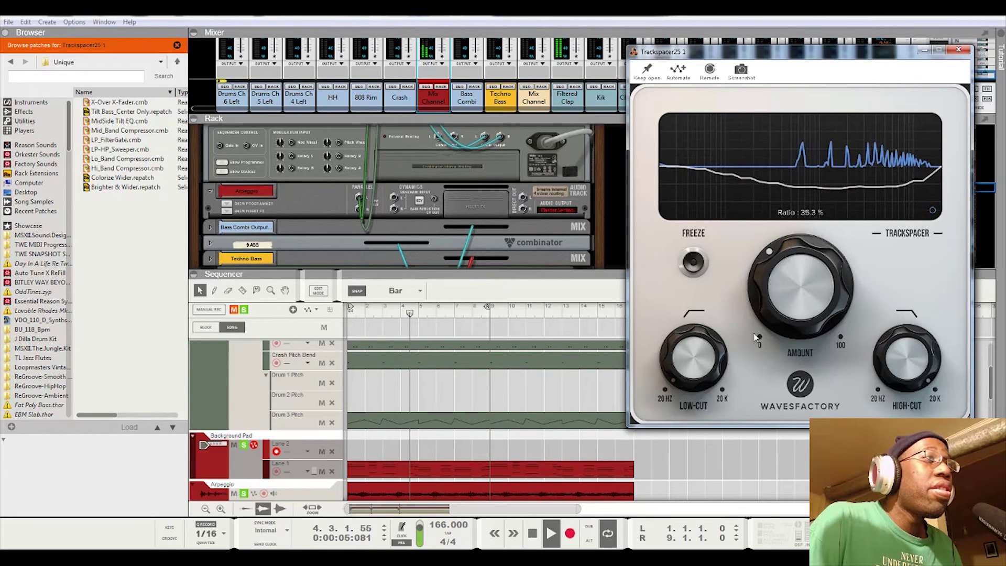
click(533, 533)
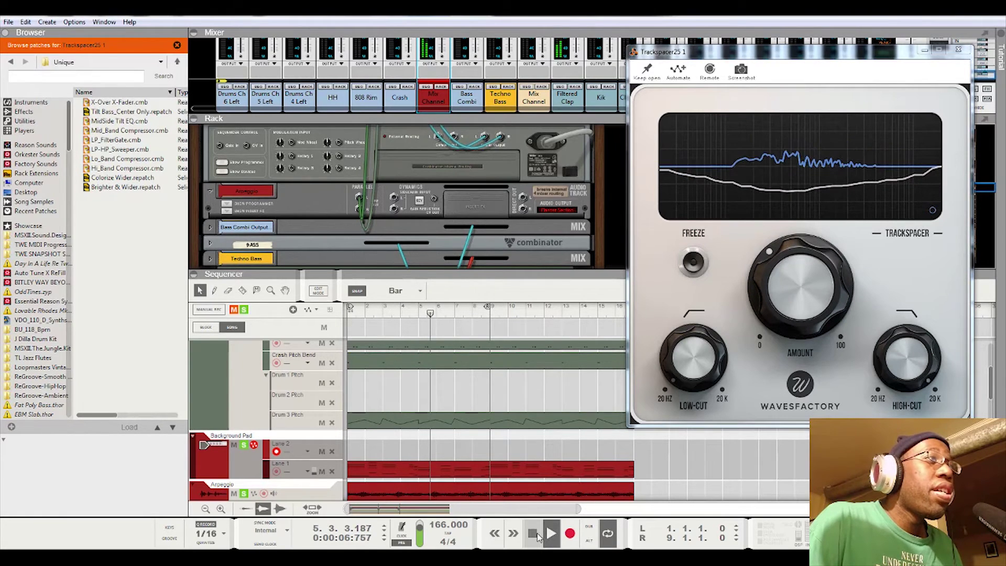
Step: Raise Trackspacer's Low-Cut to about 95 Hz while the song plays
mouse_move(689, 352)
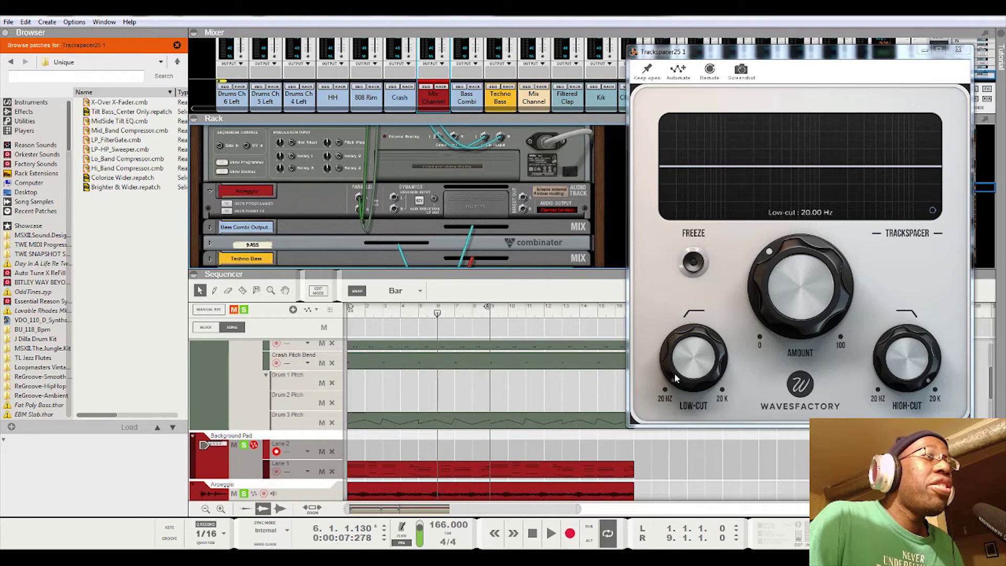
drag(688, 352, 701, 330)
click(552, 533)
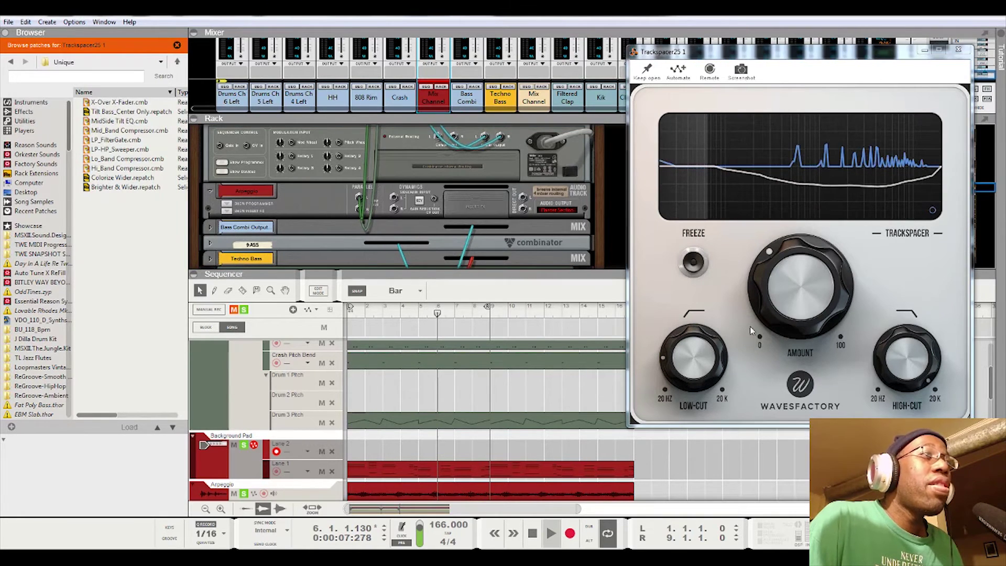
mouse_move(682, 340)
drag(682, 339, 688, 322)
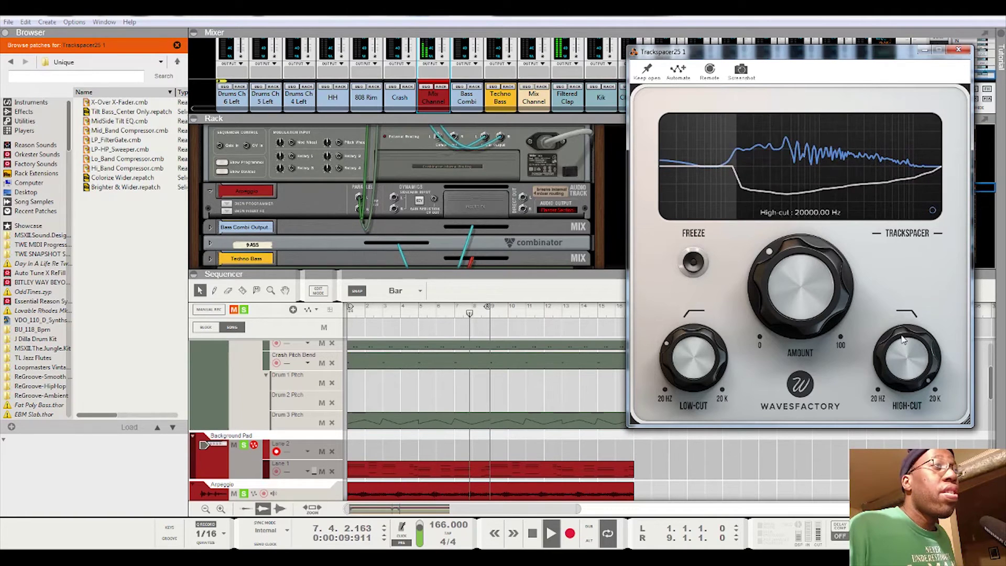
Step: Drop the High-Cut to about 6 kHz and ease Amount to about 33 %
drag(882, 335, 906, 374)
mouse_move(783, 259)
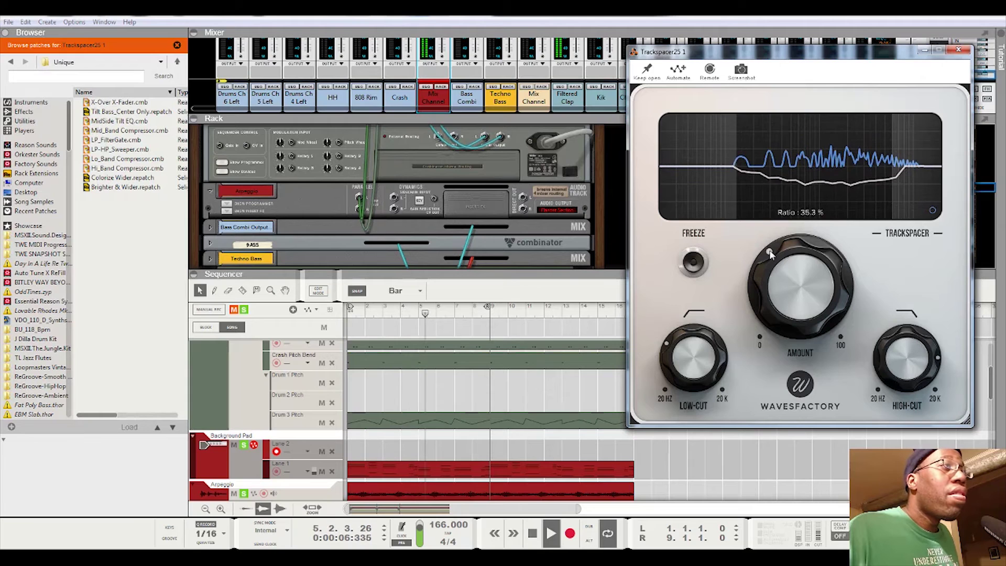
drag(768, 255, 766, 259)
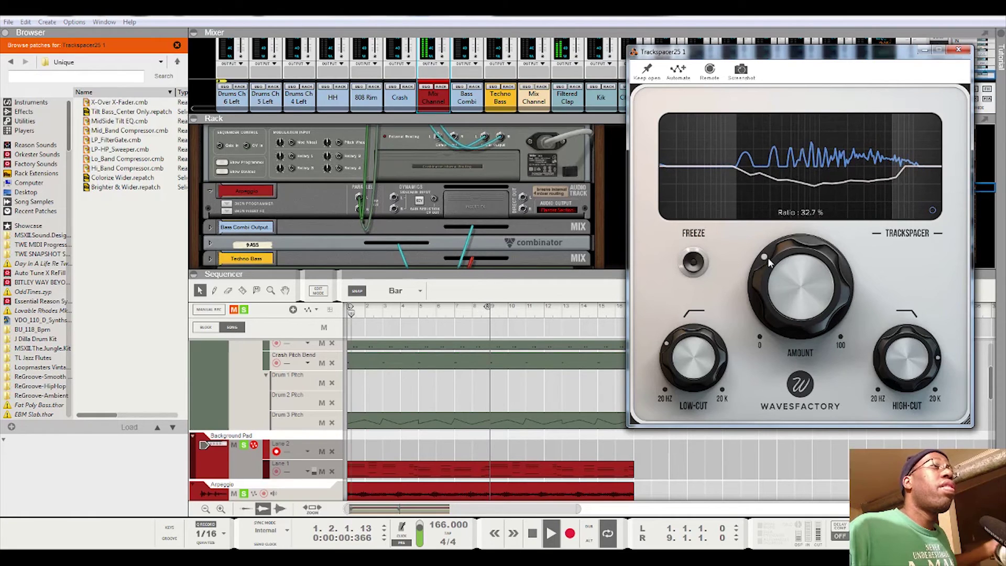
Step: Set Trackspacer's Amount to about 29 %, audition it, then stop and rewind to bar 1
click(534, 532)
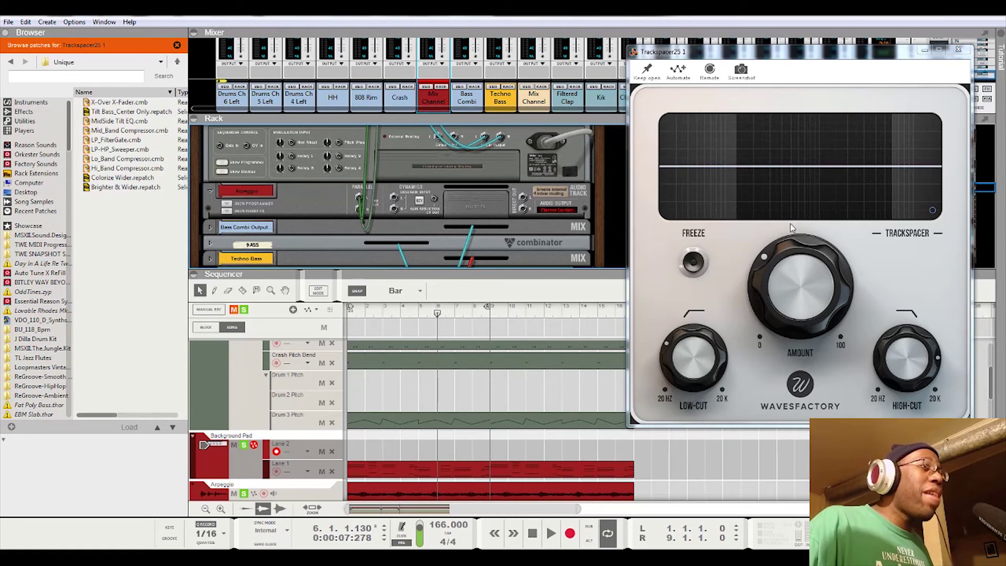
drag(765, 263, 765, 279)
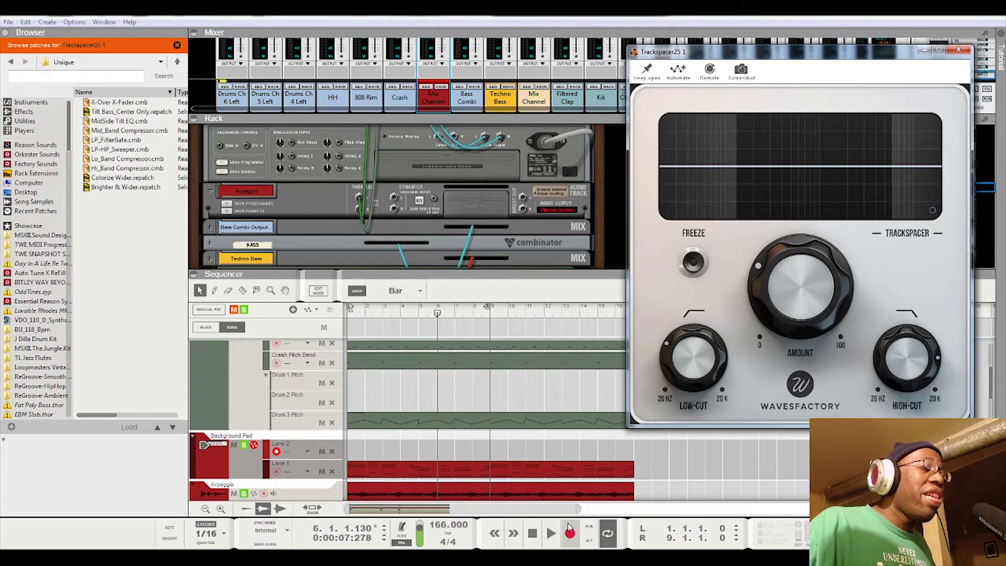
click(549, 533)
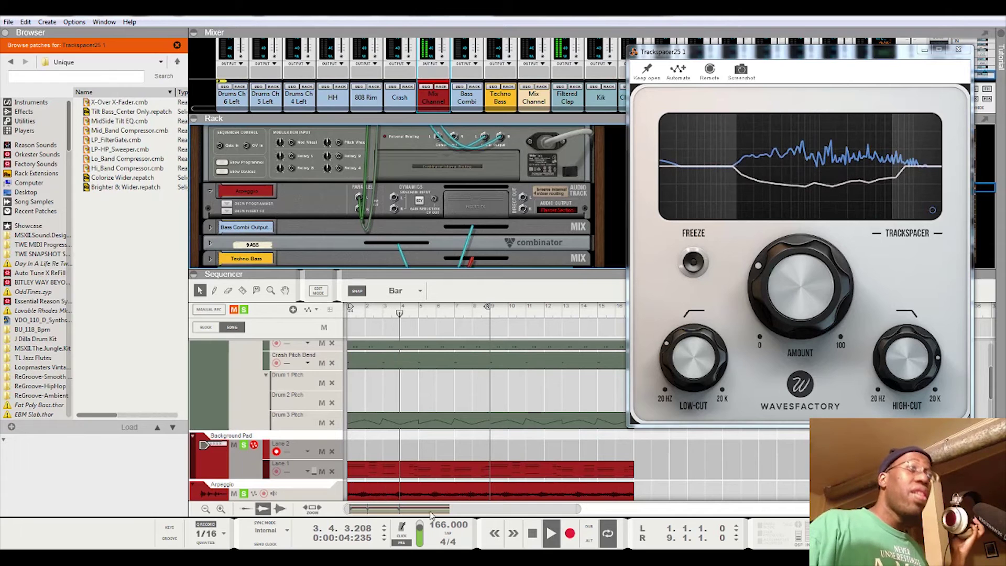
click(532, 533)
click(533, 533)
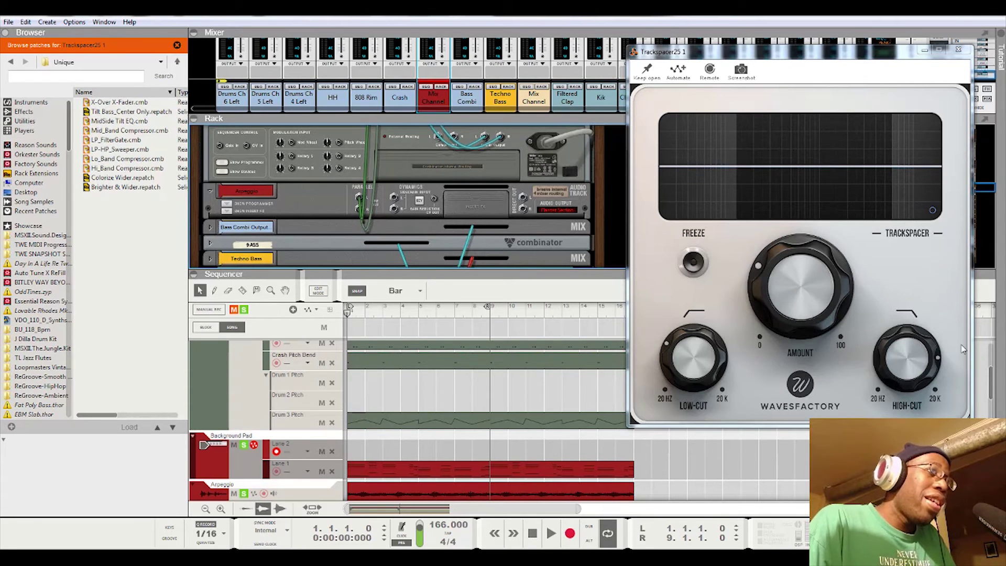
mouse_move(934, 346)
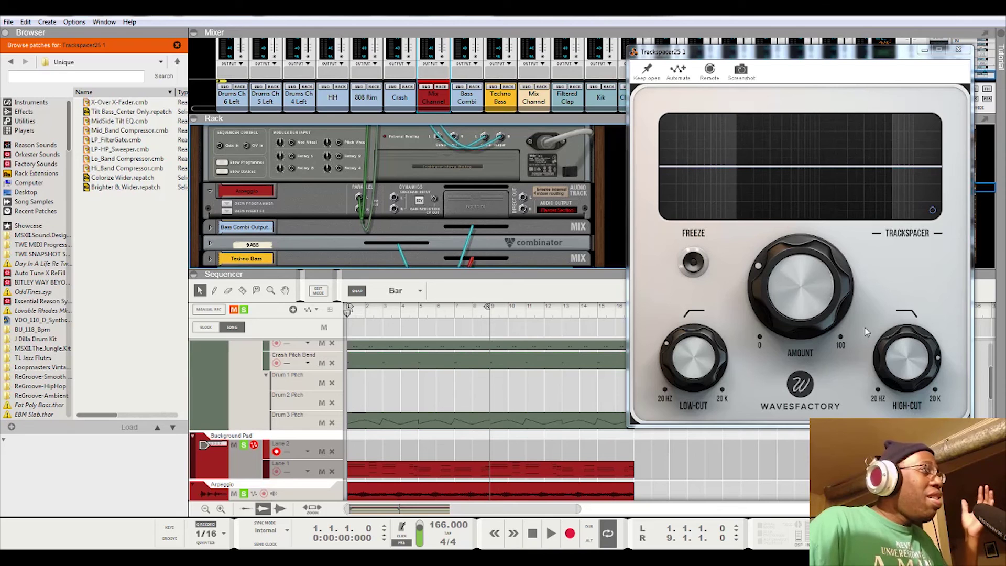
mouse_move(849, 329)
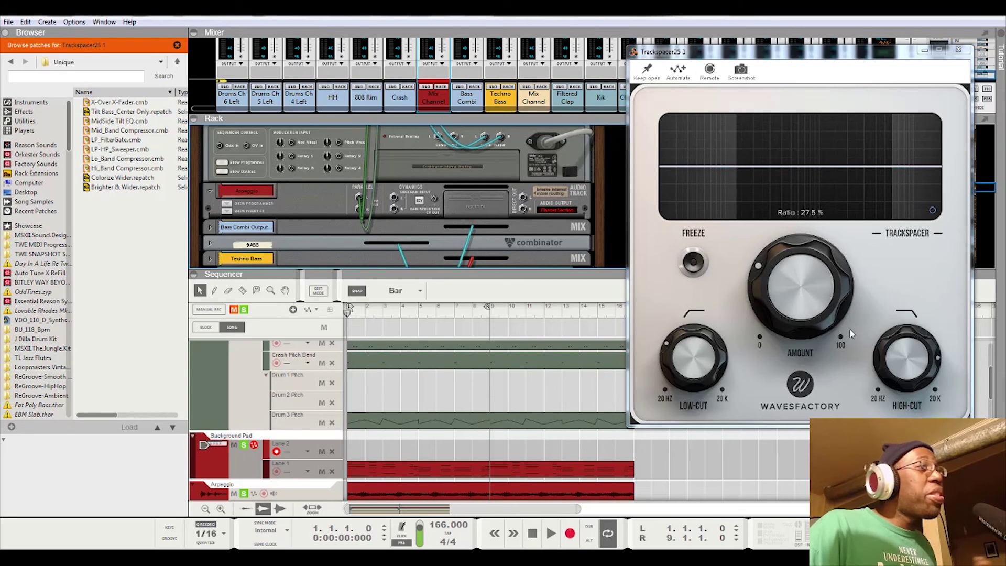
click(549, 534)
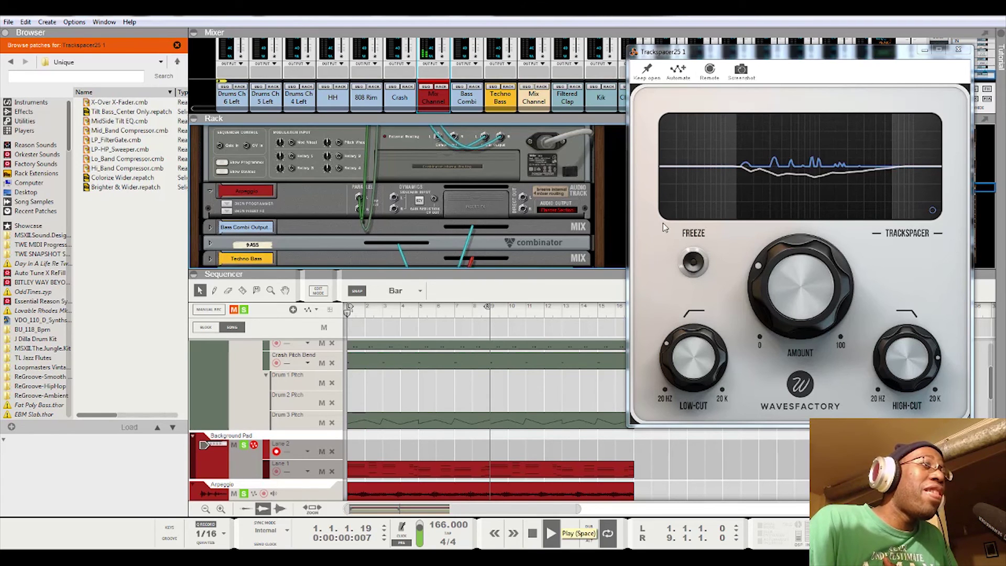
Step: Freeze Trackspacer's ducking curve, stop playback around bar 4, and set Amount to about 19%
click(699, 262)
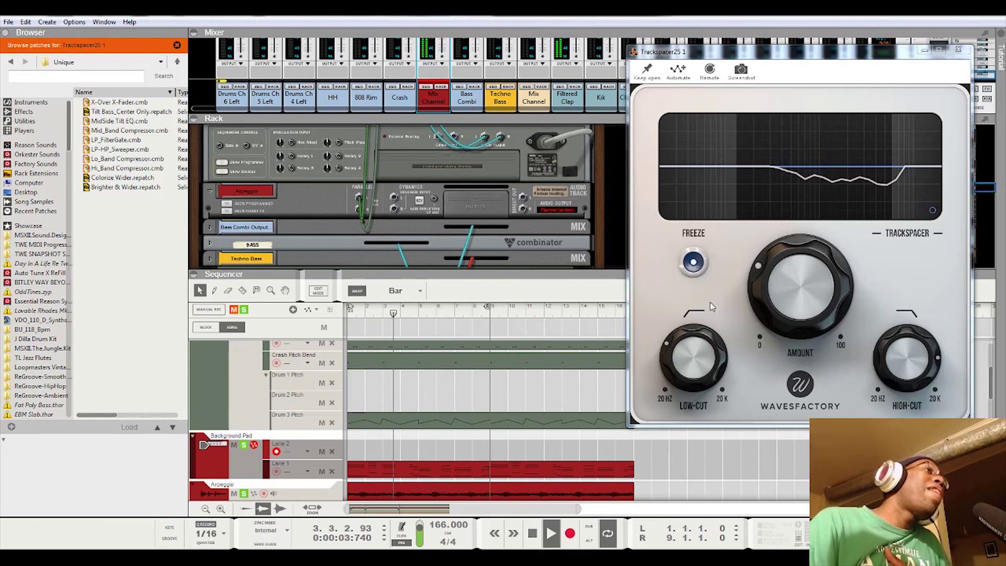
key(space)
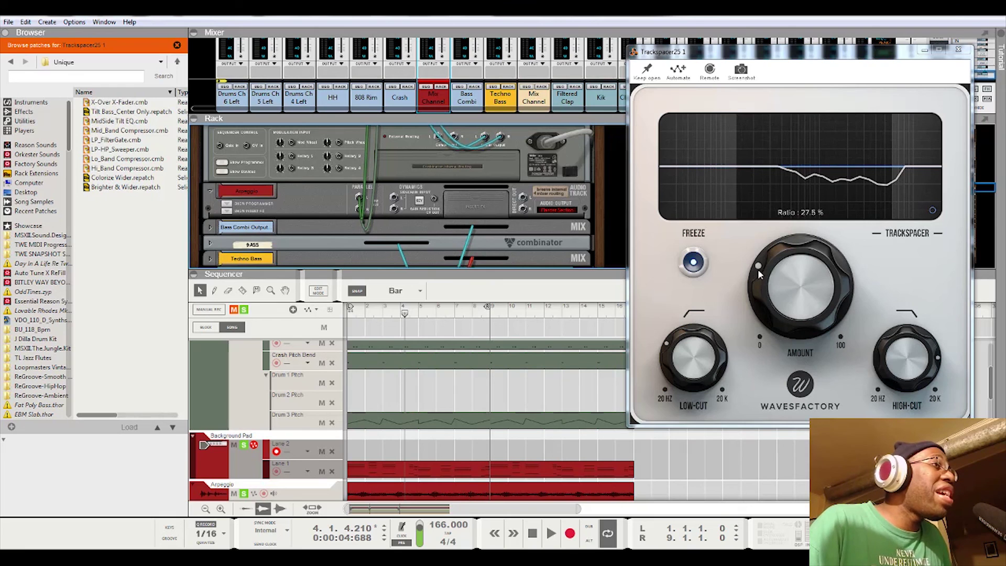
drag(757, 273, 769, 297)
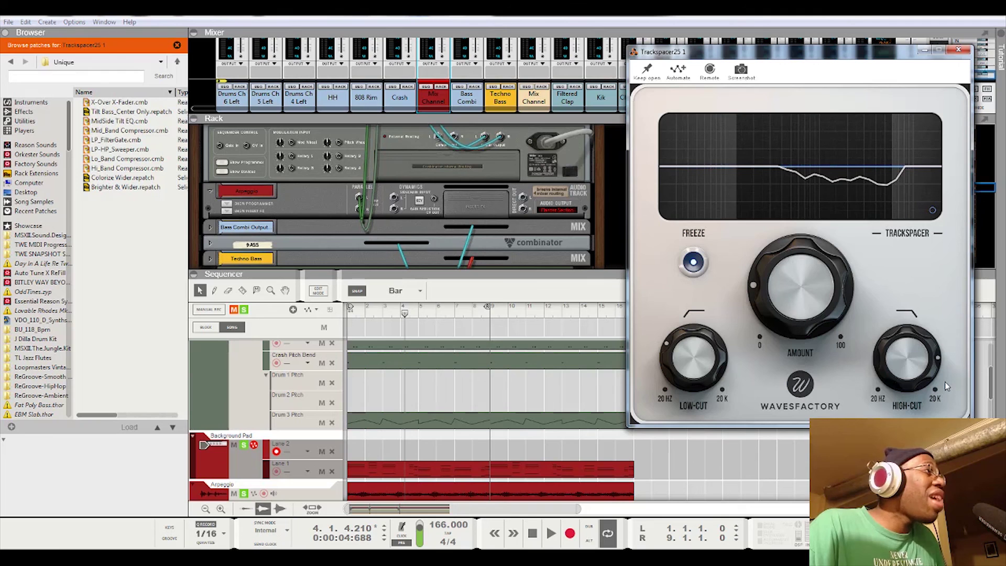
mouse_move(891, 370)
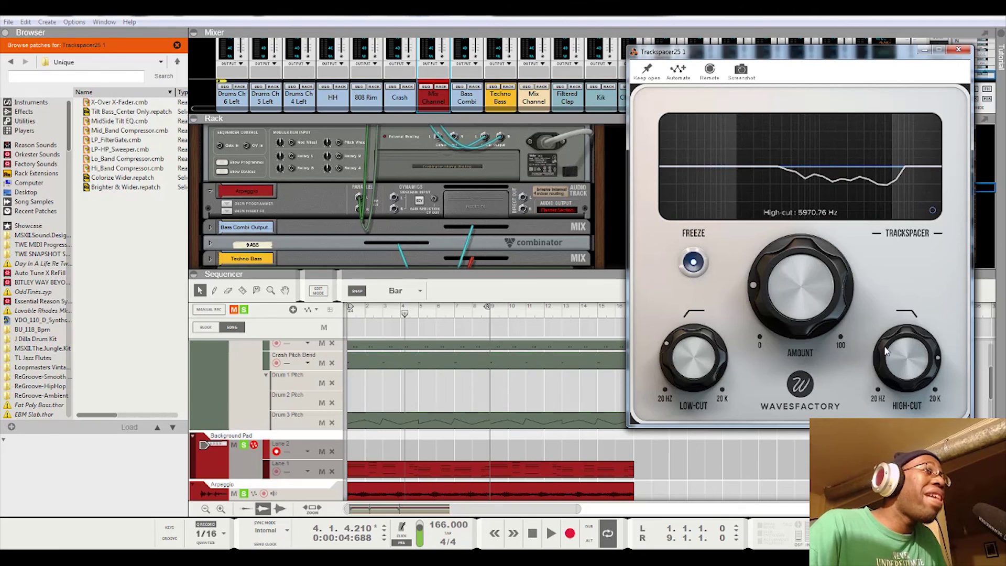
mouse_move(807, 335)
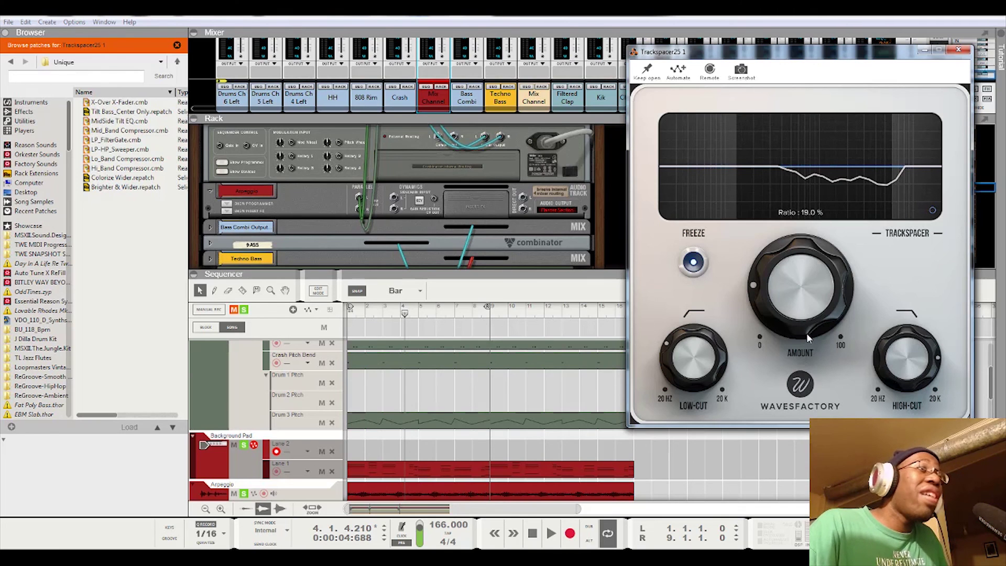